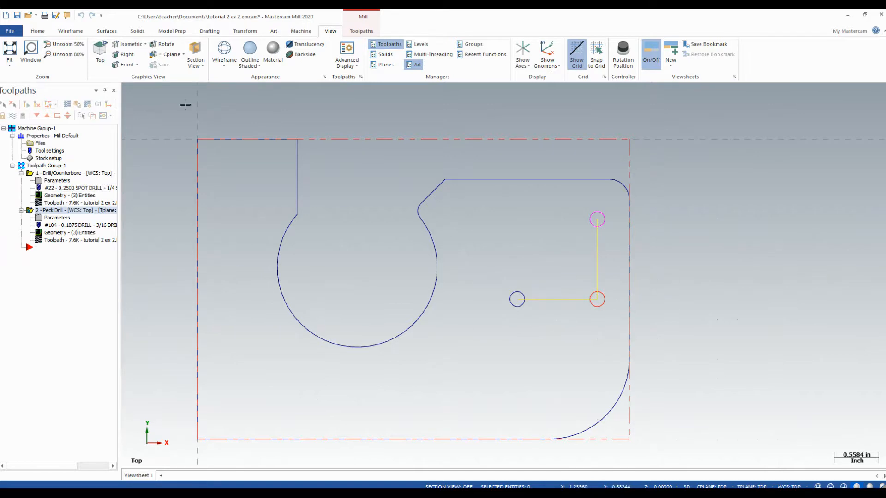
# Step: Start a Dynamic Mill toolpath and partially chain the open profile from the slot's left wall around the circular pocket to the upper-right fillet
pyautogui.click(360, 32)
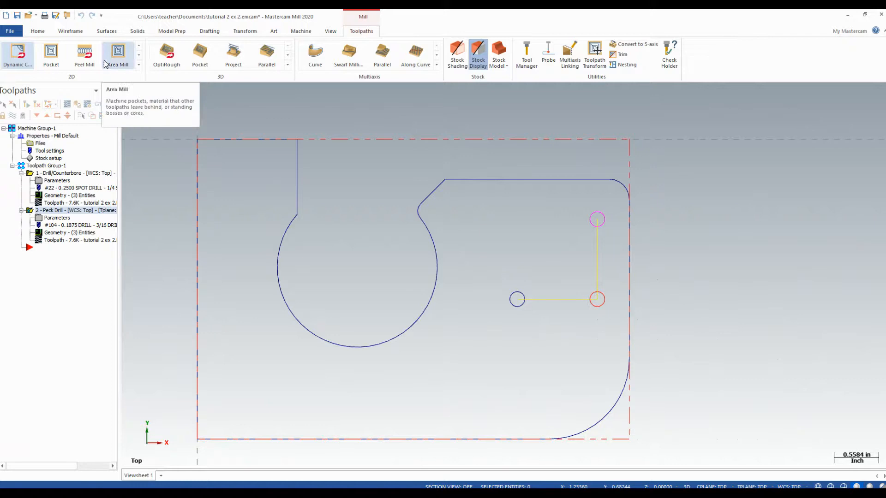
pyautogui.click(139, 65)
pyautogui.click(84, 63)
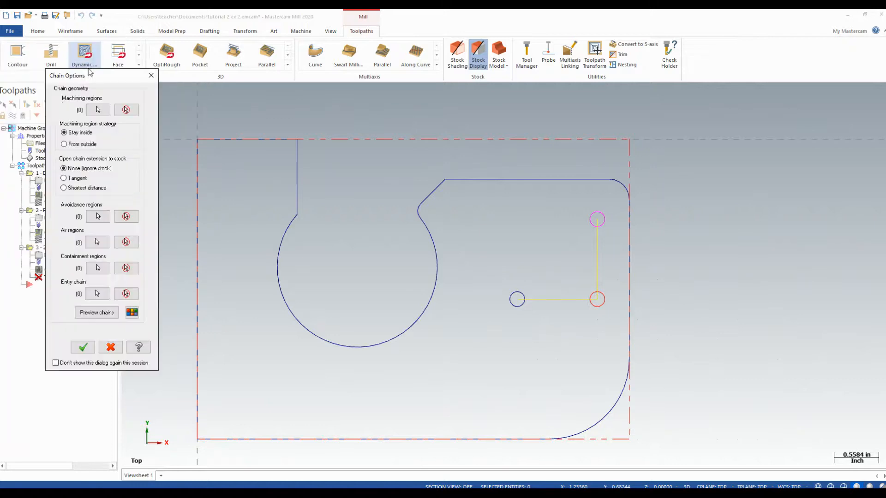
pyautogui.click(97, 110)
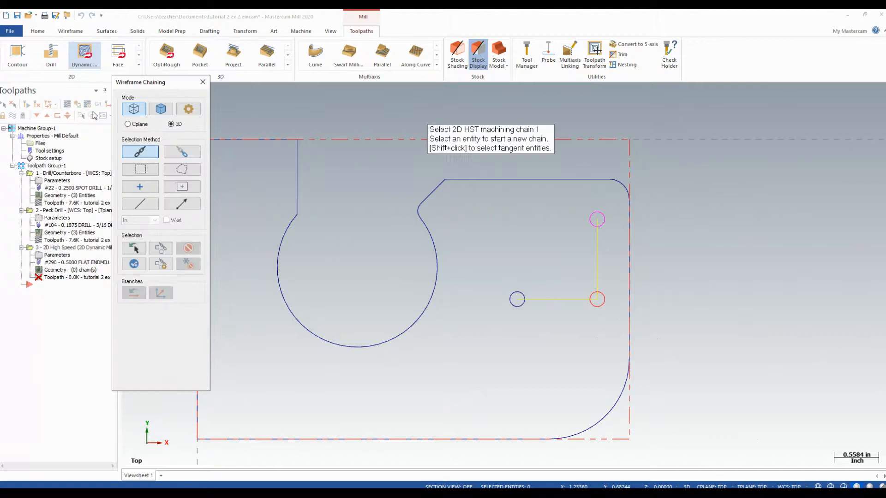
pyautogui.click(180, 153)
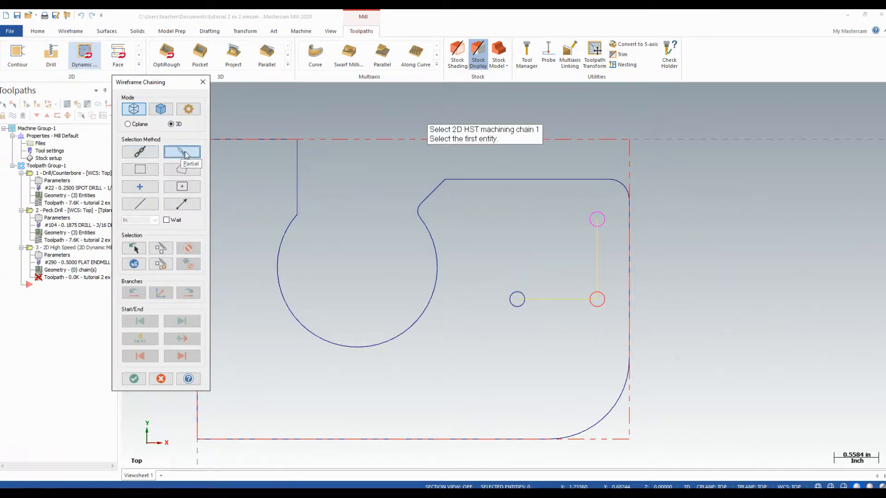
pyautogui.click(293, 152)
pyautogui.click(626, 188)
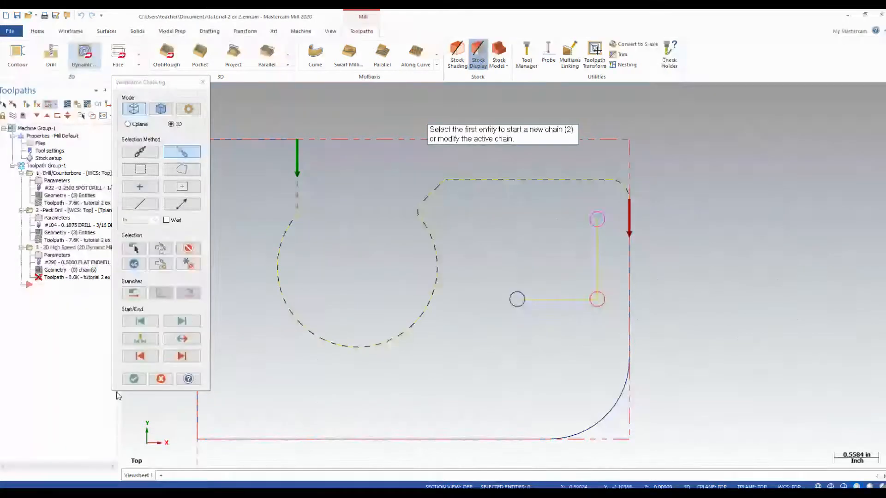
pyautogui.click(134, 379)
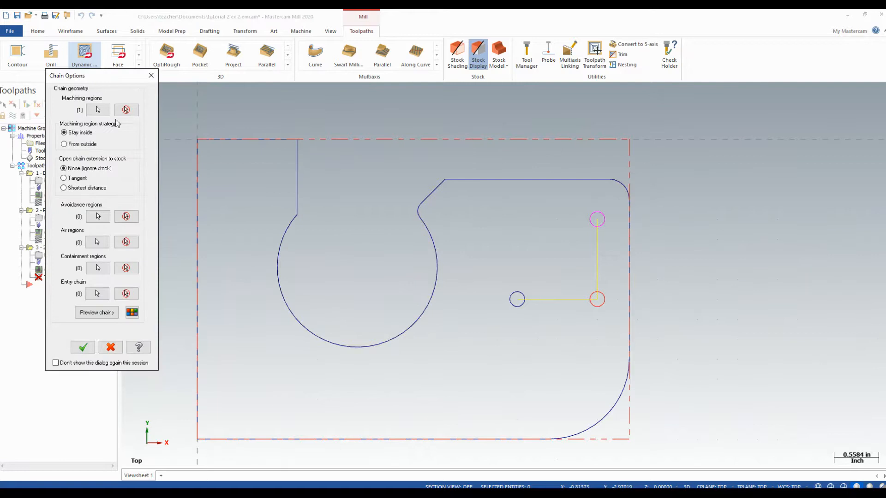
# Step: Add the lower-right corner arc as a second machining chain, and use the From outside strategy with shortest-distance extension to stock
pyautogui.click(97, 109)
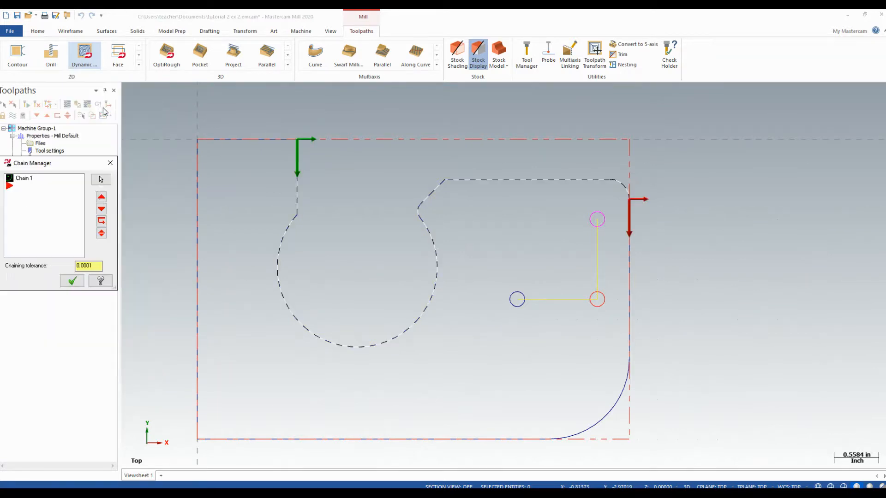
pyautogui.rightClick(46, 207)
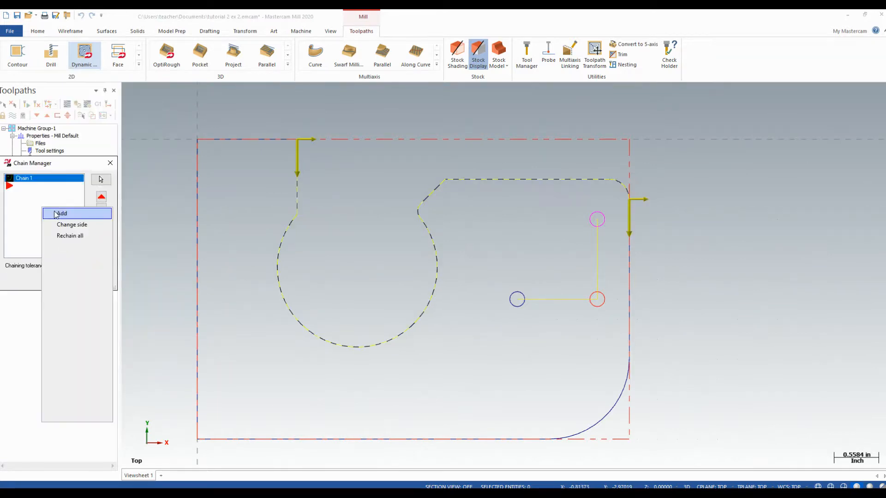
pyautogui.click(54, 213)
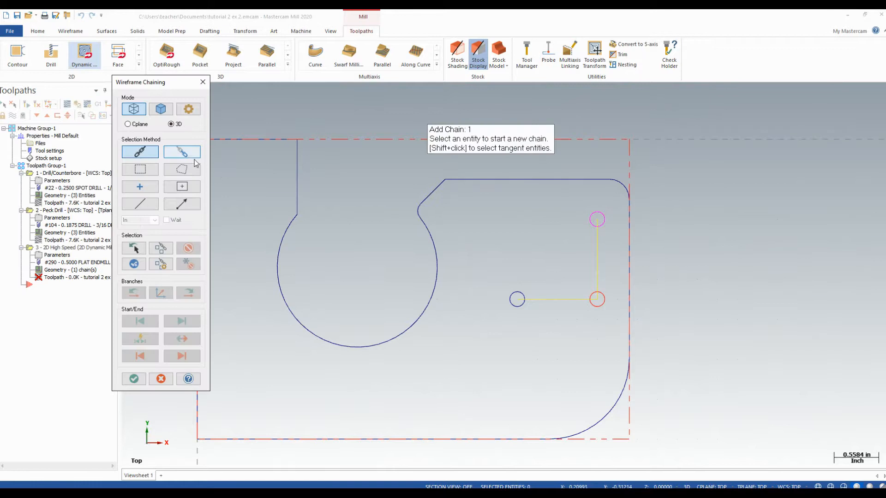
pyautogui.click(193, 157)
pyautogui.click(630, 386)
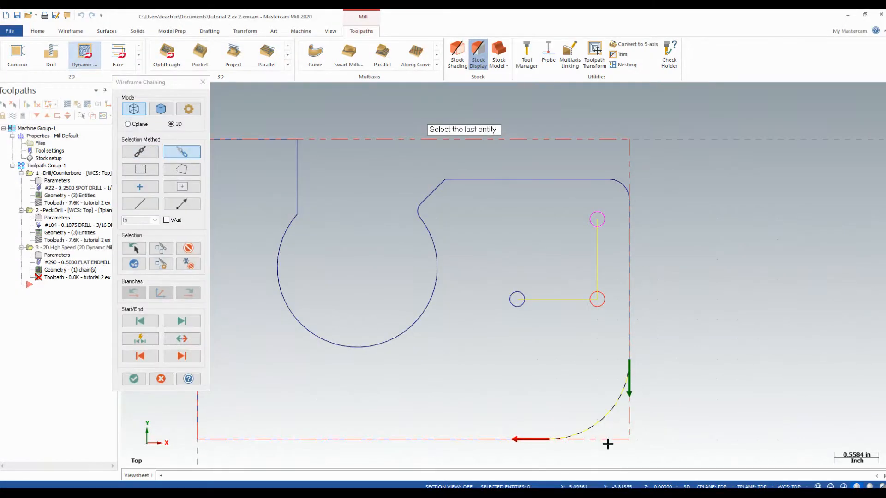
pyautogui.click(139, 381)
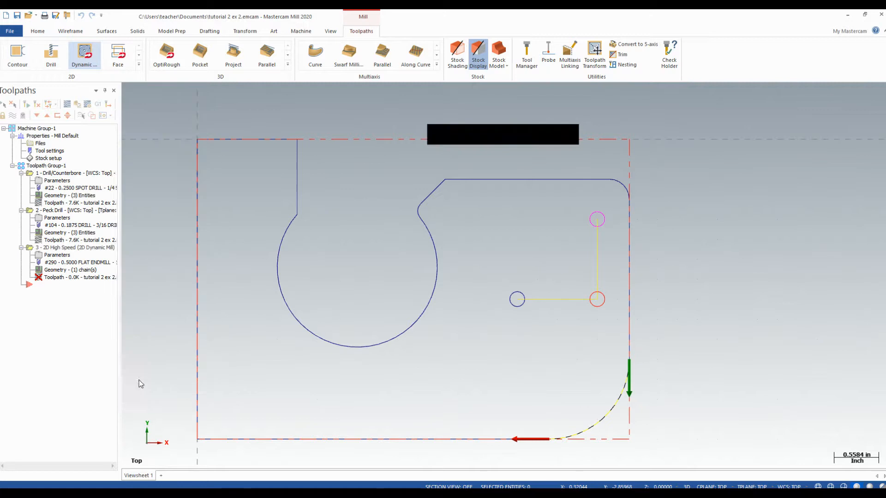
pyautogui.click(72, 281)
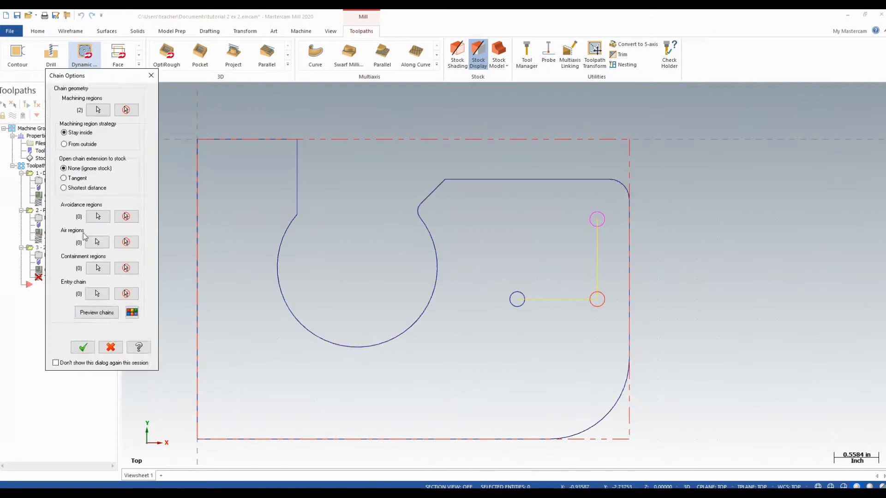
pyautogui.click(91, 144)
pyautogui.click(84, 354)
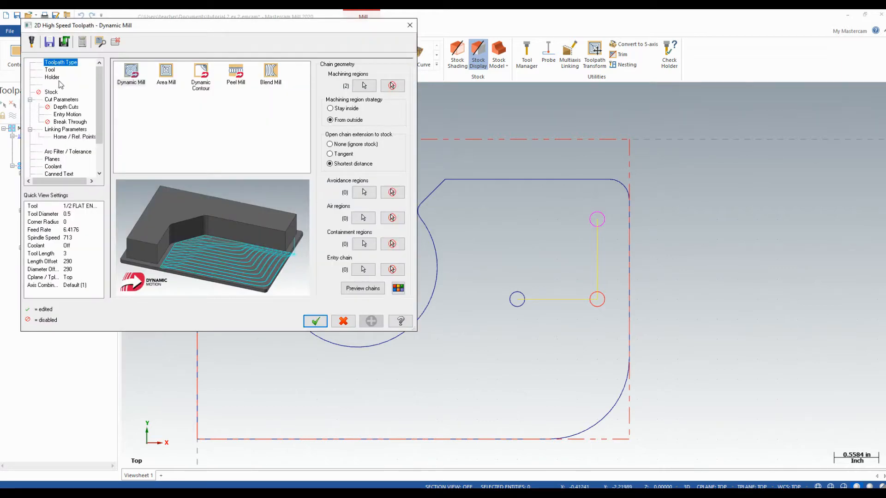
# Step: Choose the 1/2 flat endmill and set its spindle speed to 5100 and feed per tooth to 0.001
pyautogui.click(49, 70)
pyautogui.click(170, 103)
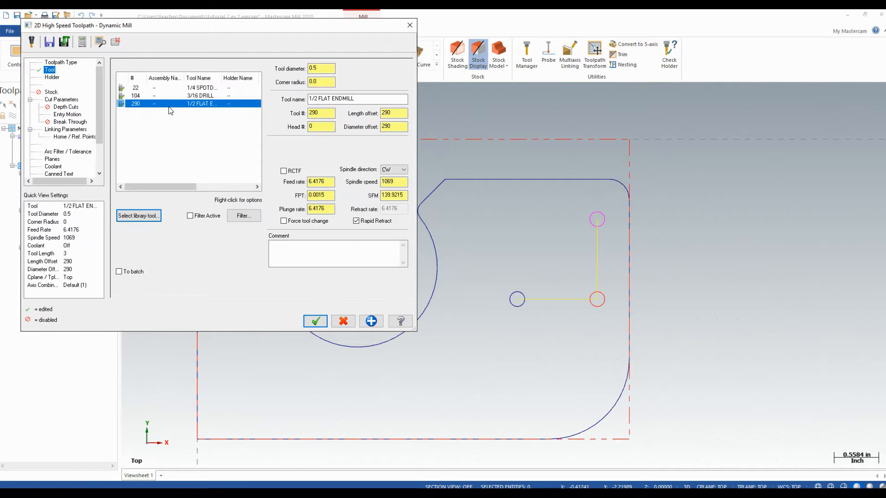
pyautogui.doubleClick(390, 182)
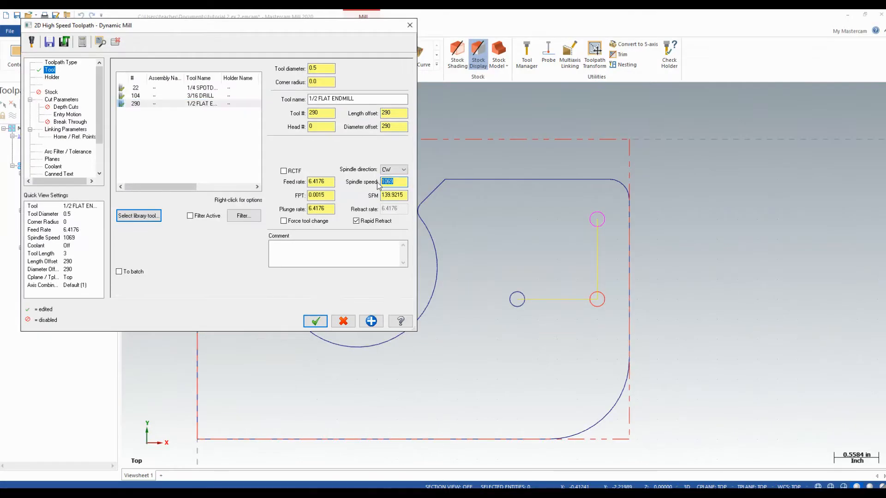
pyautogui.write('5100')
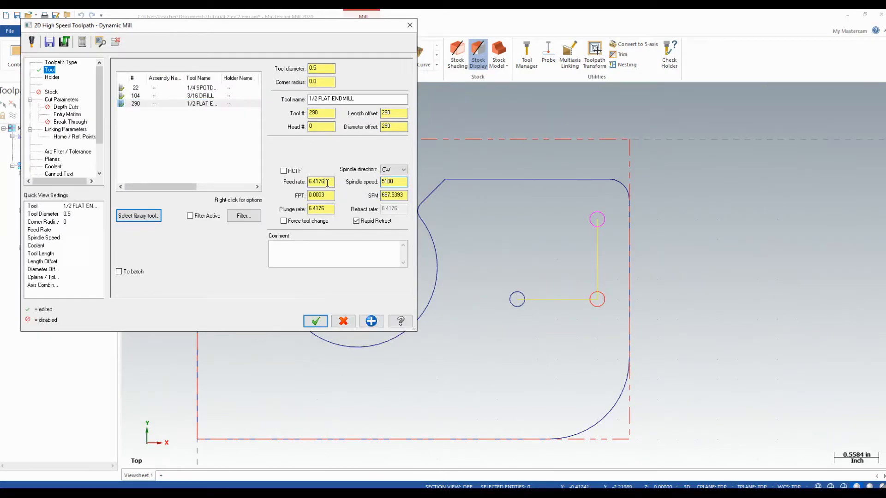
pyautogui.press('Tab')
pyautogui.press('Tab')
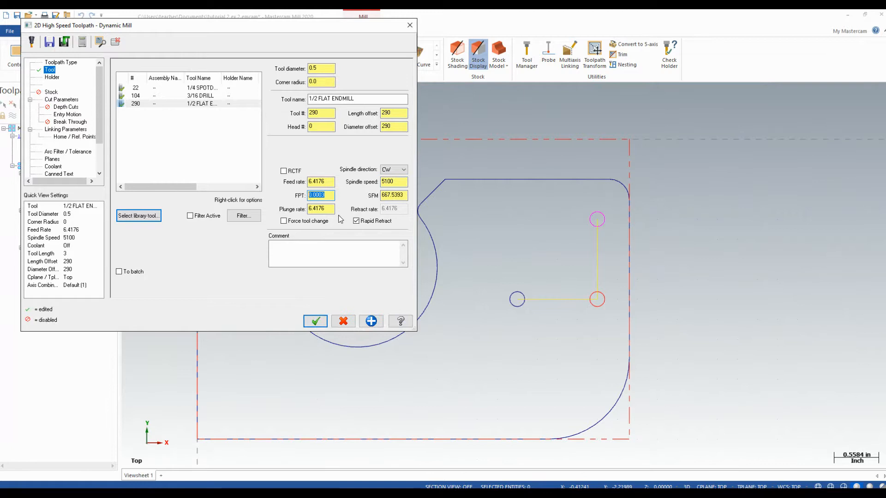
pyautogui.write('.01')
pyautogui.press('Tab')
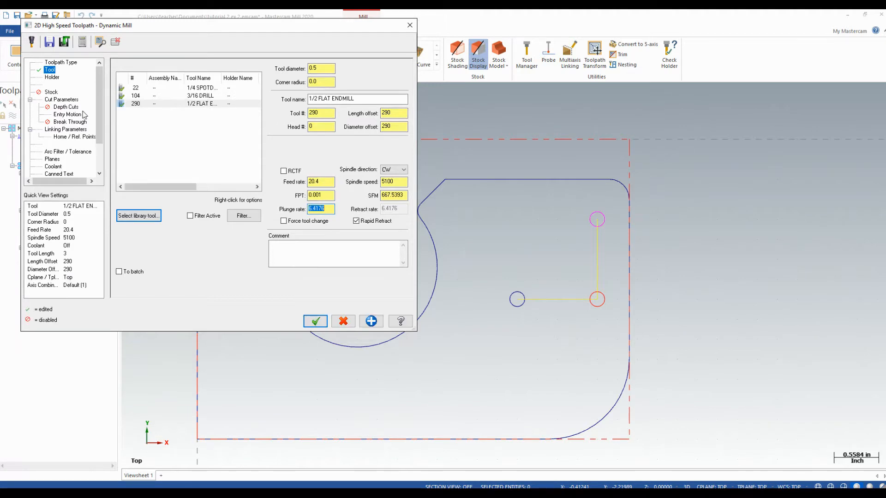
# Step: Set the cut parameters to 0.0 stock on floors, 0.01 stock on walls and a 20% stepover
pyautogui.click(67, 99)
pyautogui.click(67, 99)
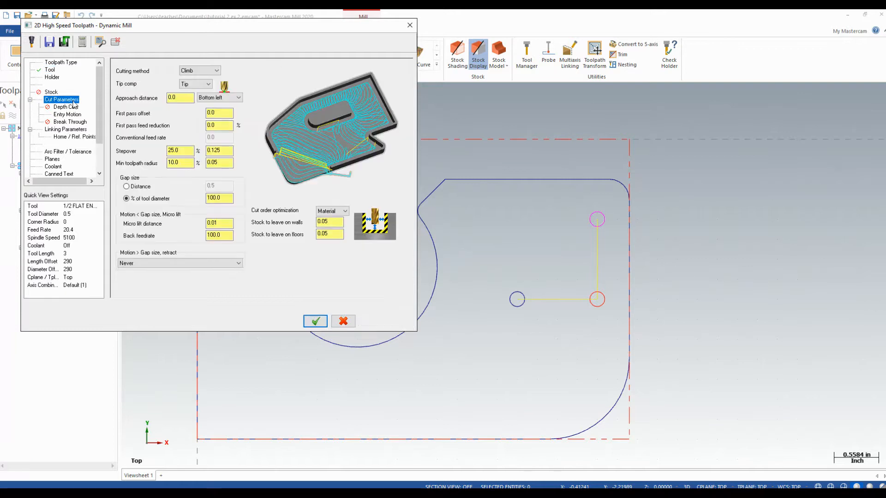
pyautogui.doubleClick(330, 235)
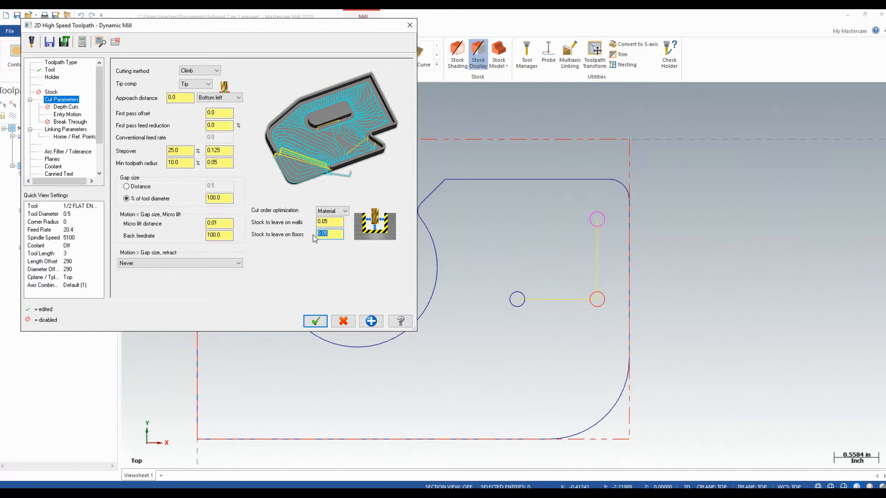
pyautogui.write('0')
pyautogui.doubleClick(337, 221)
pyautogui.write('0.0')
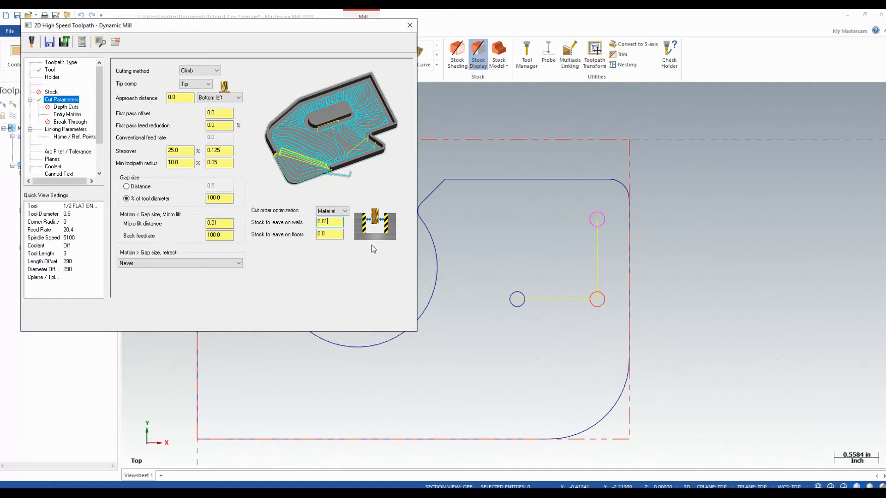
pyautogui.click(182, 152)
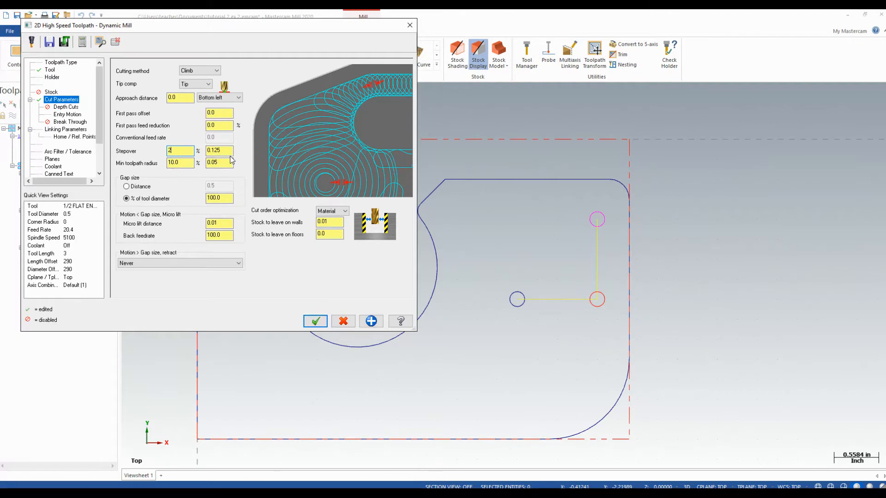
pyautogui.press('Tab')
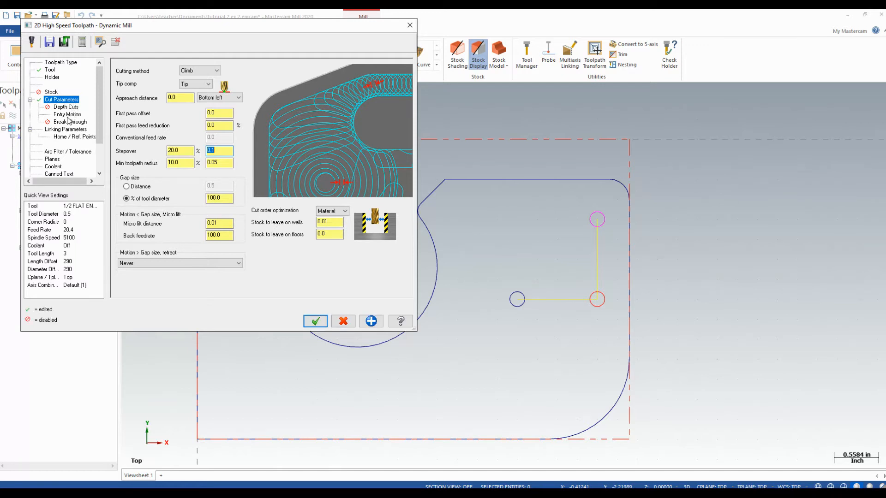
# Step: Review the entry motion settings, and enable break through with an amount of 0.005
pyautogui.click(68, 115)
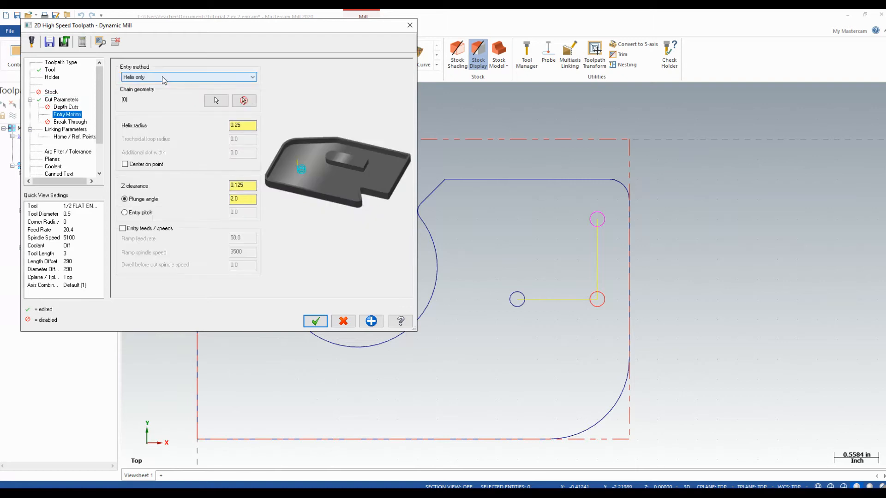
pyautogui.click(85, 122)
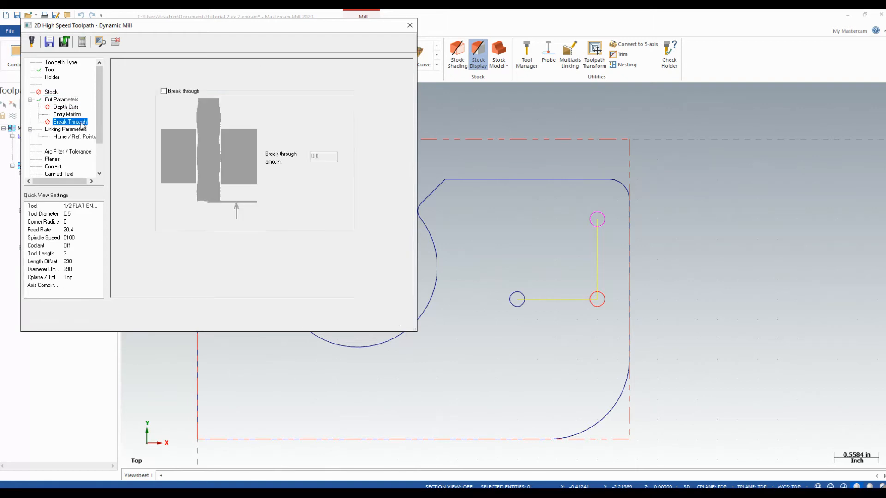
pyautogui.click(163, 91)
pyautogui.click(333, 158)
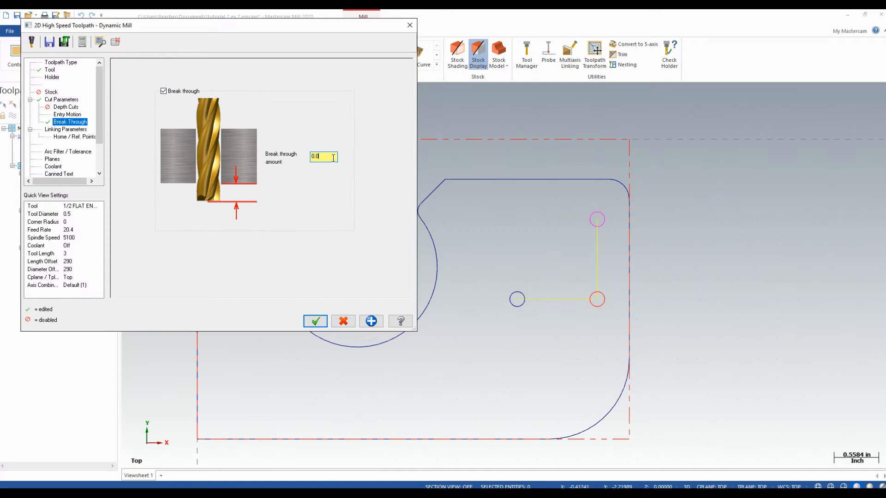
pyautogui.write('05')
pyautogui.press('Return')
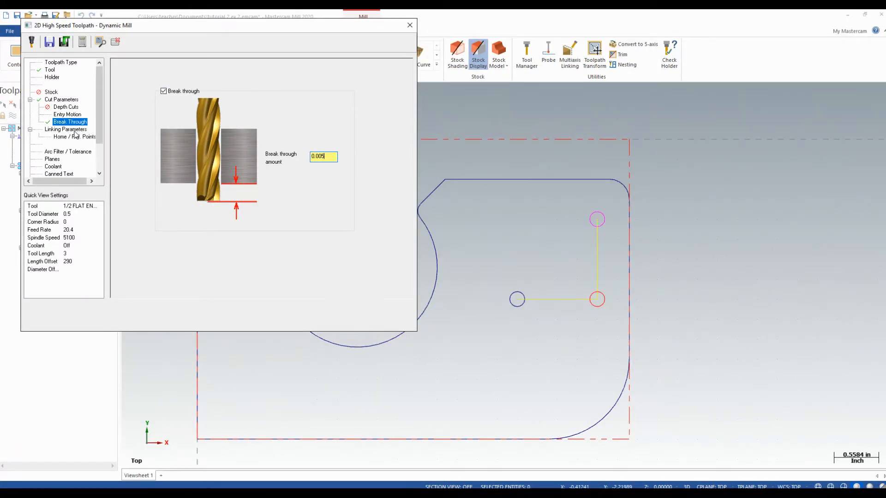
# Step: Make the feed plane and depth absolute, set the depth to -0.75 and the retract height to 2, and generate the toolpath
pyautogui.click(74, 130)
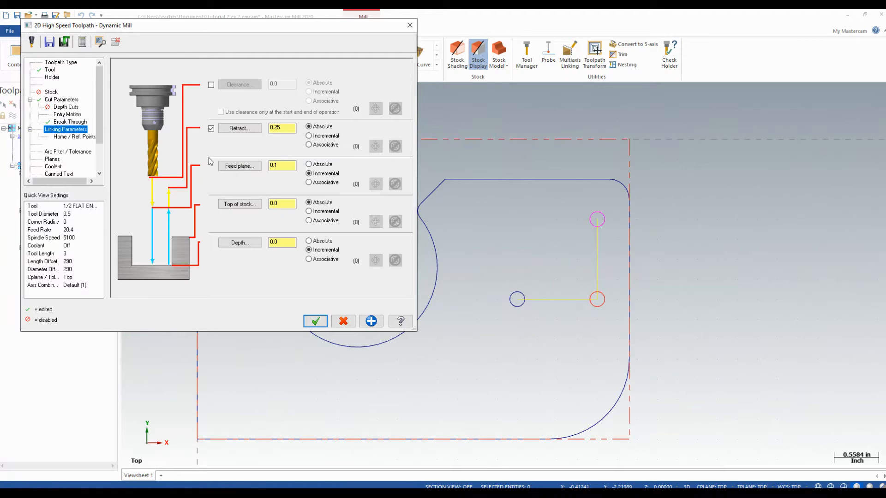
pyautogui.click(309, 241)
pyautogui.click(317, 166)
pyautogui.doubleClick(292, 242)
pyautogui.write('-.25')
pyautogui.write('2')
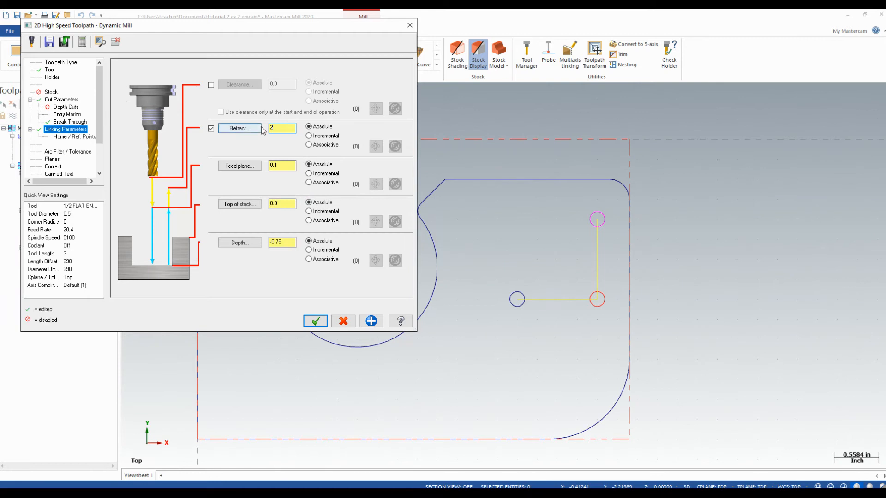
pyautogui.click(315, 321)
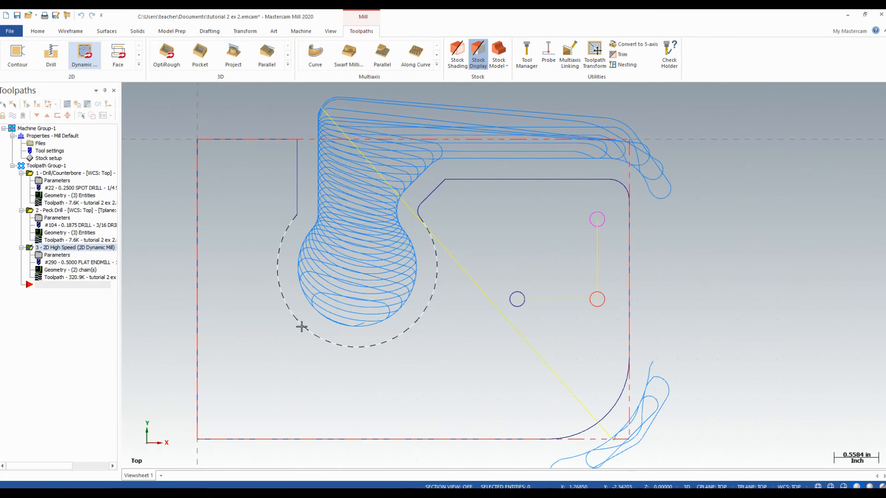
# Step: Examine the dynamic mill toolpath around the slot, upper edge and lower-right corner from several angles
pyautogui.moveTo(373, 340); pyautogui.dragTo(374, 263, button='middle')
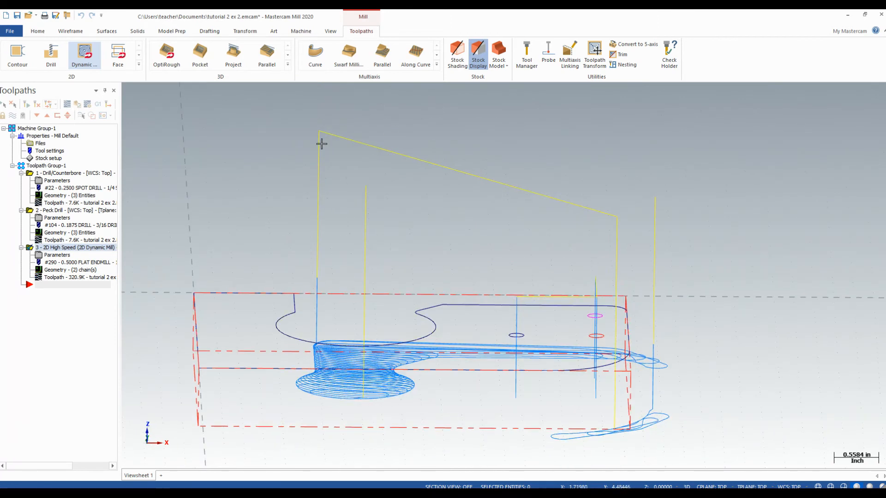
pyautogui.moveTo(338, 324); pyautogui.dragTo(341, 383, button='middle')
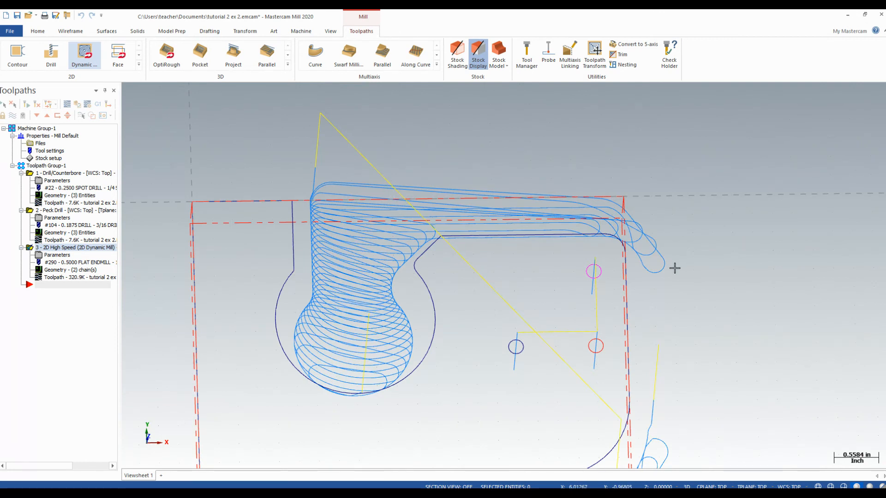
pyautogui.scroll(2, 552, 409)
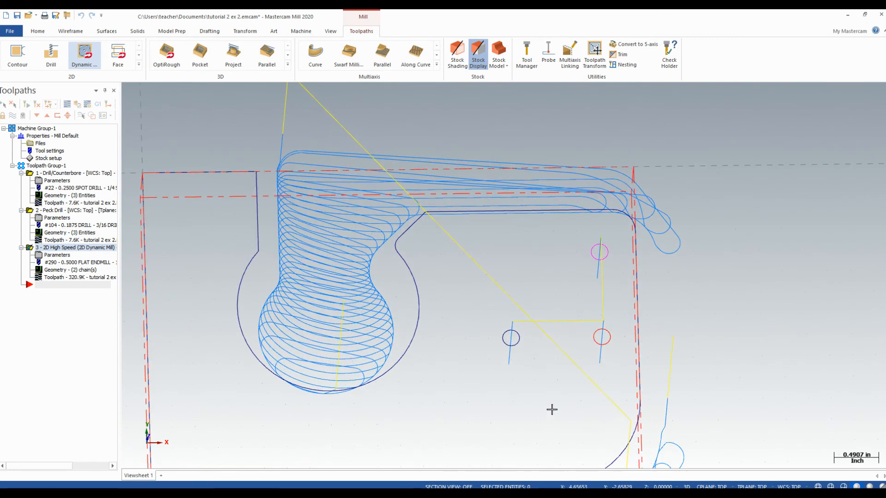
pyautogui.moveTo(580, 363); pyautogui.dragTo(569, 303, button='middle')
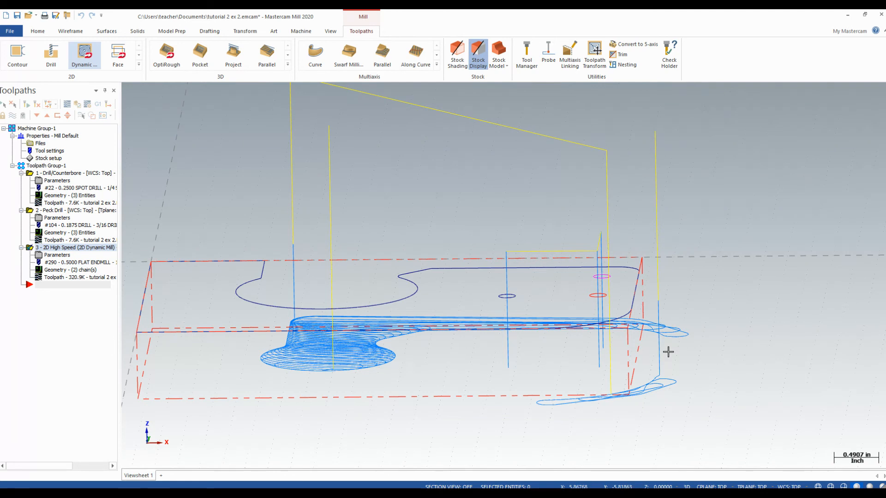
pyautogui.moveTo(497, 304); pyautogui.dragTo(475, 354, button='middle')
pyautogui.scroll(-2, 455, 343)
pyautogui.moveTo(322, 382); pyautogui.dragTo(214, 266, button='middle')
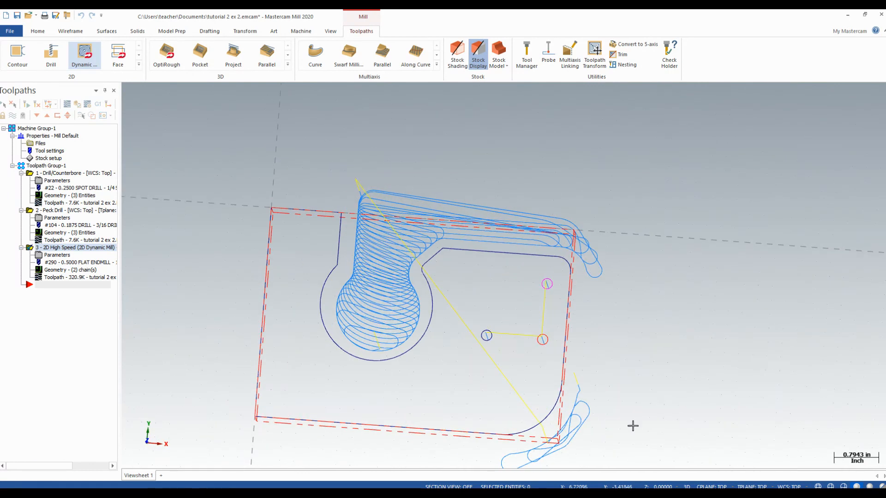
pyautogui.scroll(4, 556, 429)
pyautogui.scroll(-5, 556, 429)
pyautogui.scroll(-2, 556, 429)
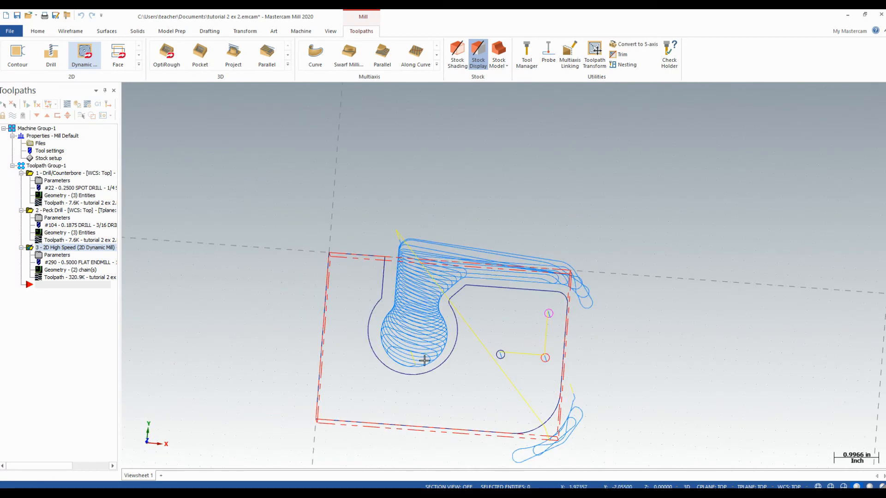
pyautogui.scroll(-2, 303, 209)
pyautogui.scroll(5, 446, 408)
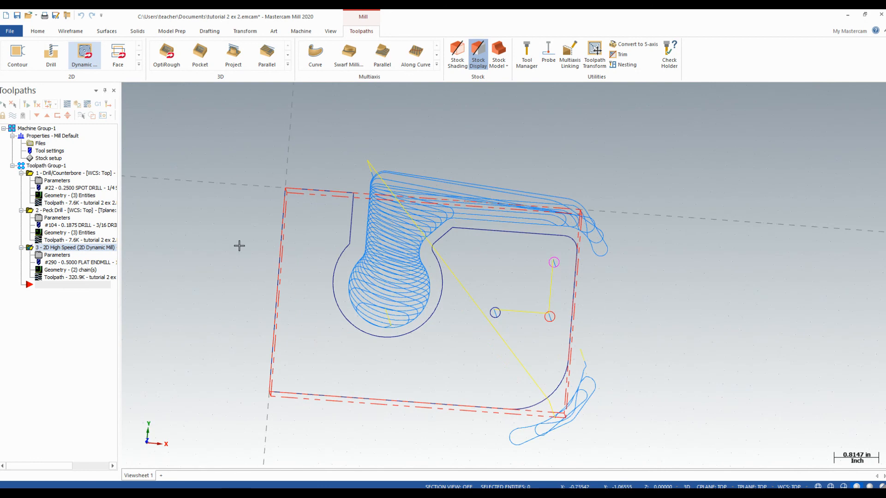